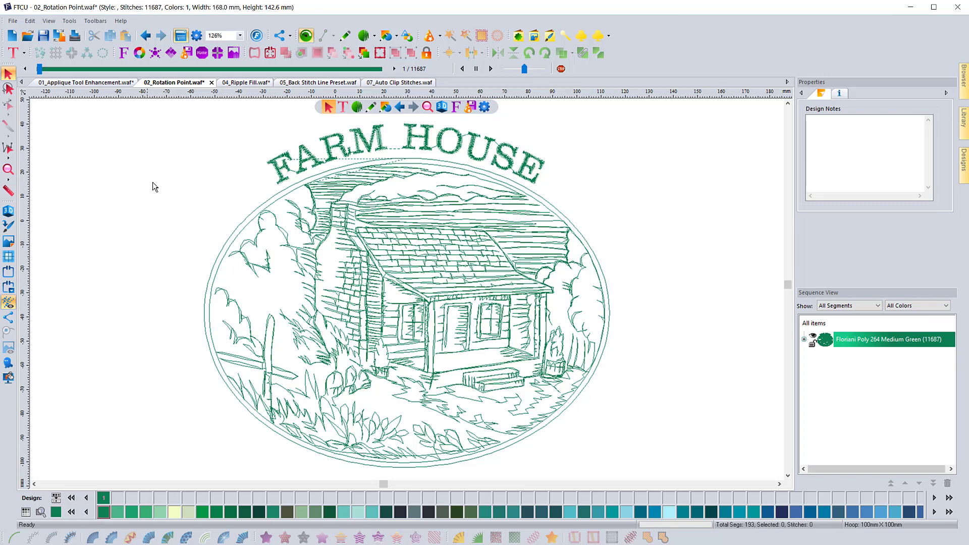
Expand the green thread's runs and select only the 2508-stitch arched FARM HOUSE text
left_click(804, 340)
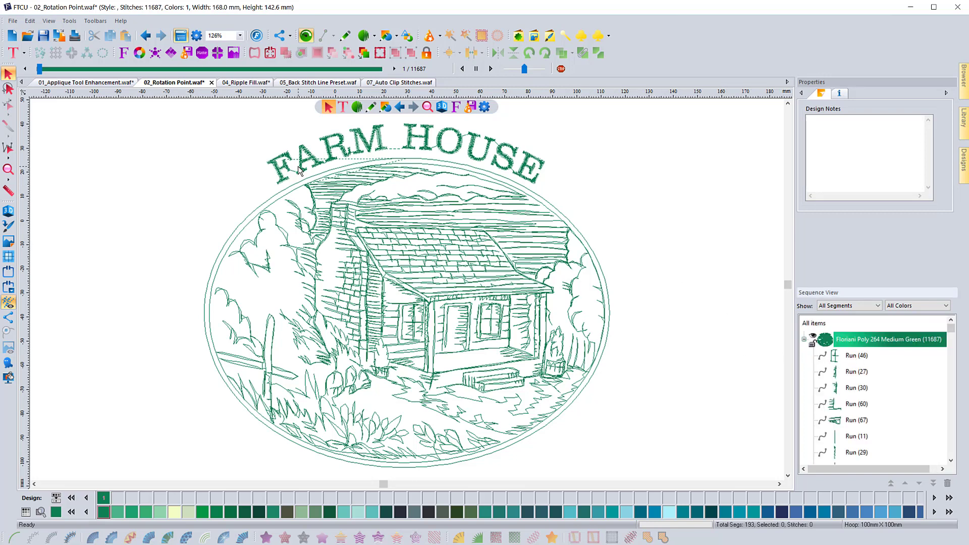
key("ctrl+a")
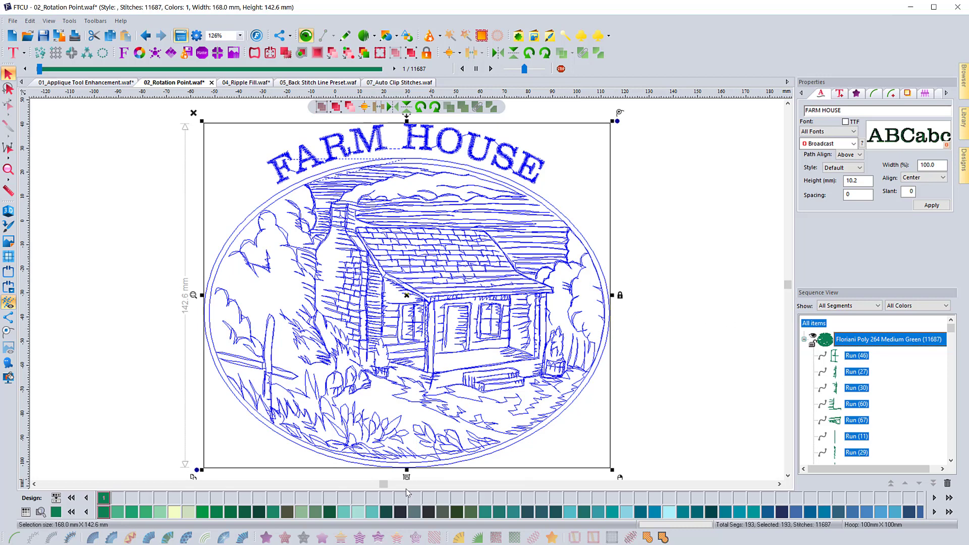
left_click(705, 300)
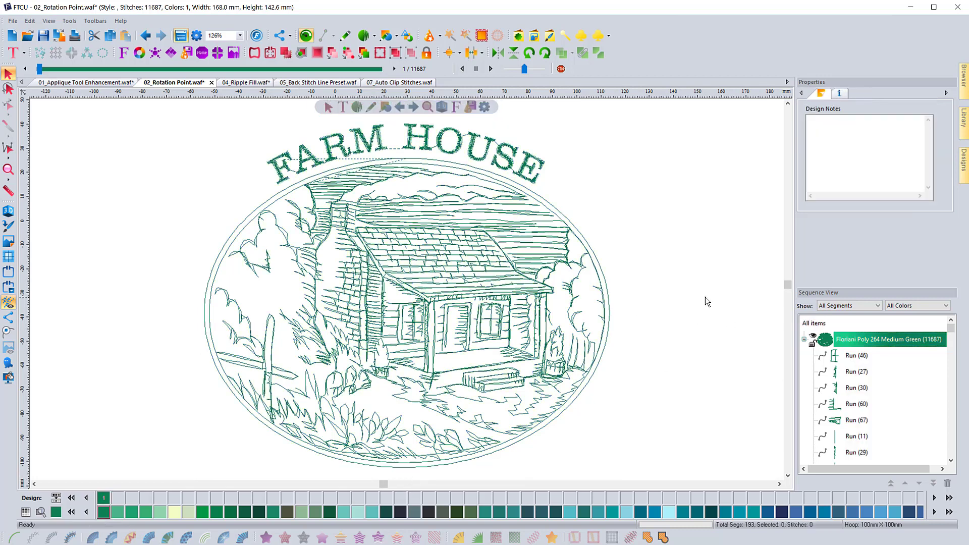
left_click(506, 154)
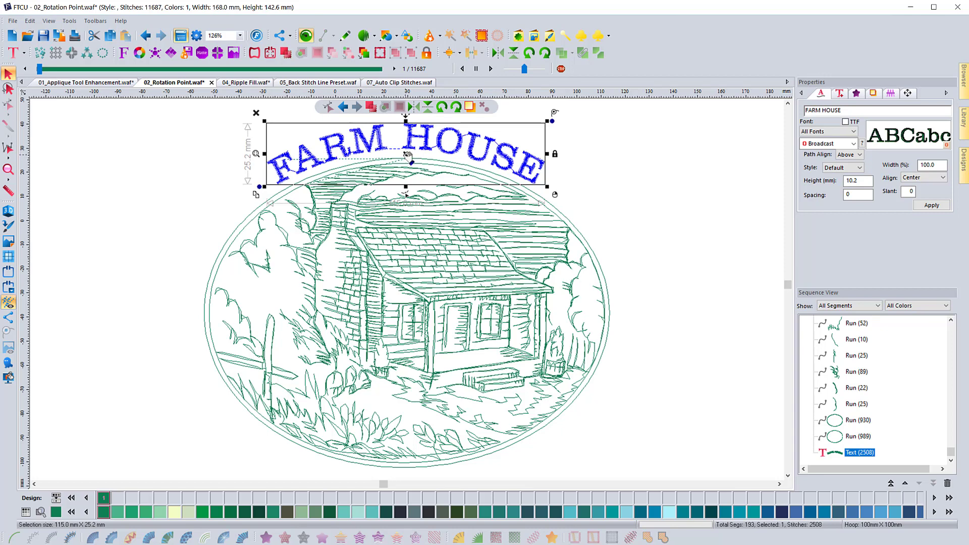
Undo a trial tilt of FARM HOUSE, then marquee-select the oval house artwork without the lettering
left_click_drag(551, 121, 507, 125)
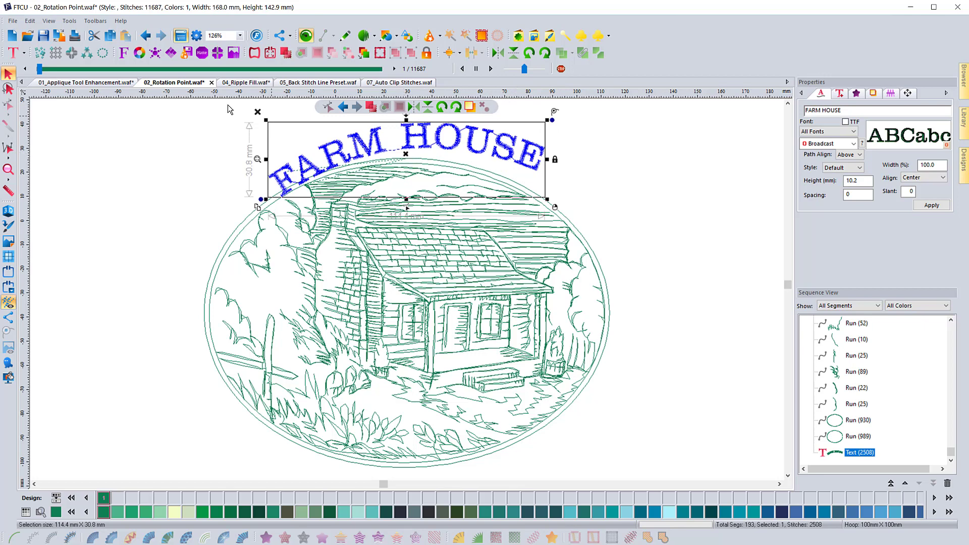
left_click(145, 37)
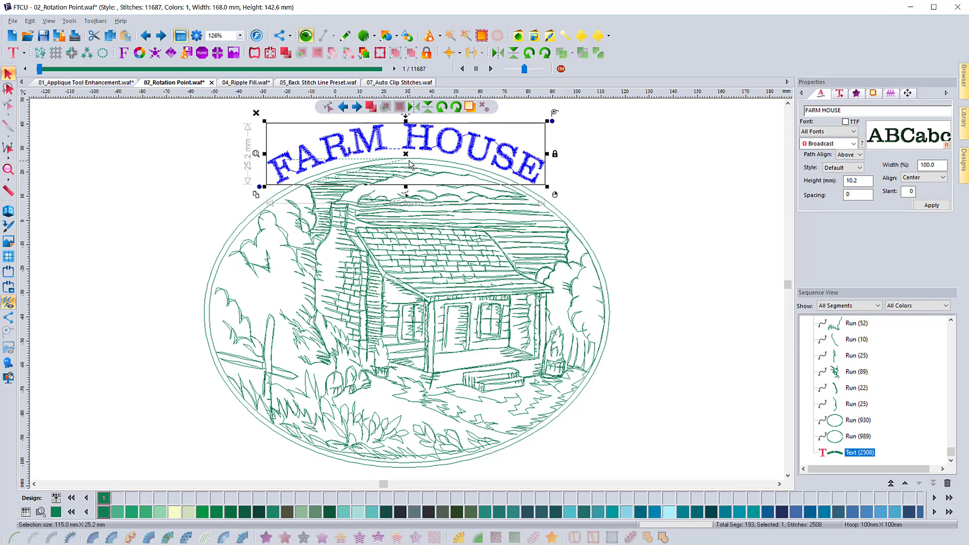
key("alt")
left_click(144, 399)
left_click_drag(168, 471, 668, 156)
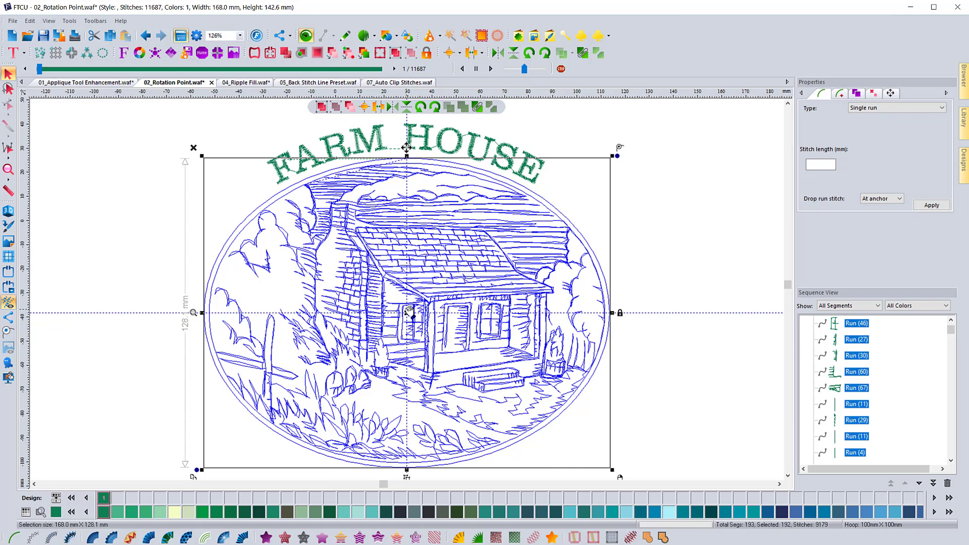
Move the FARM HOUSE rotation point to the oval's centre and test-swing the text around it
left_click(242, 126)
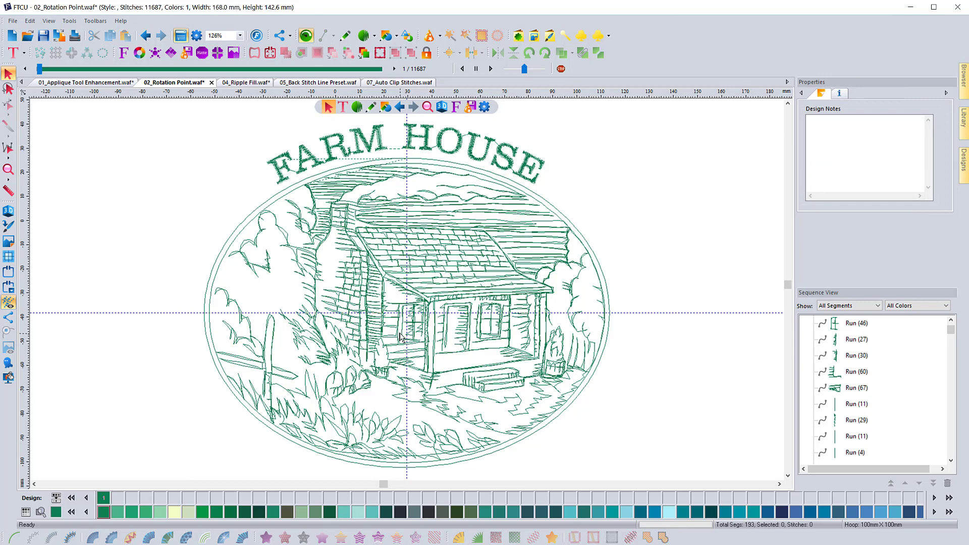
left_click(437, 152)
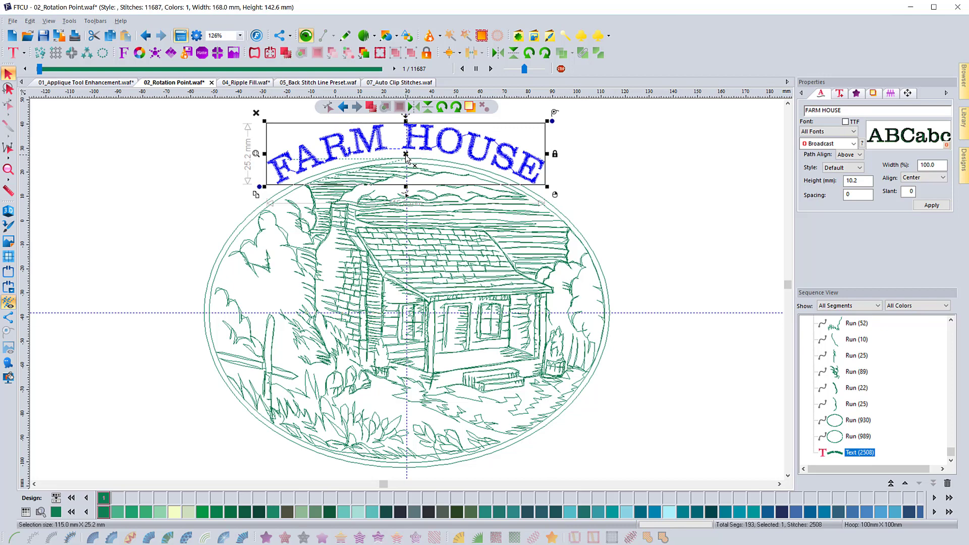
left_click_drag(405, 154, 407, 314)
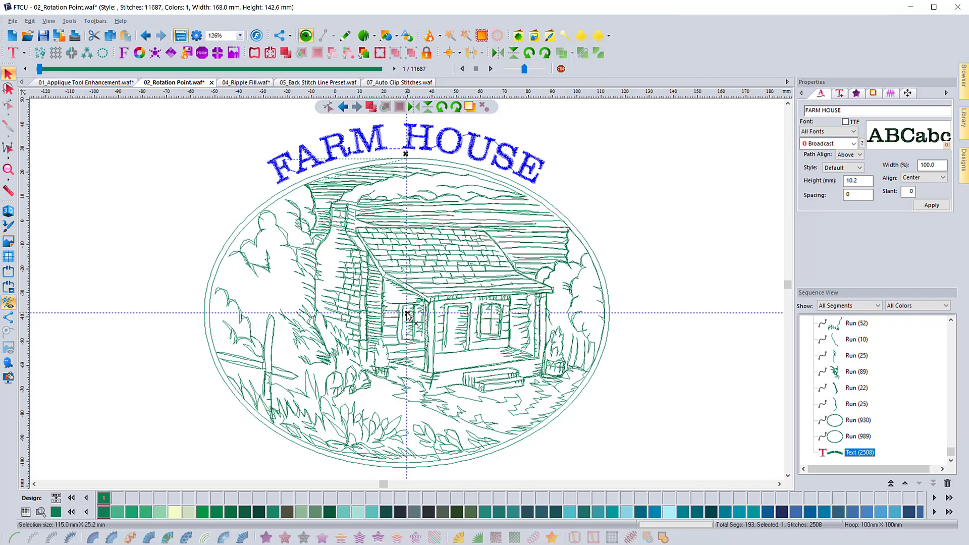
left_click_drag(407, 313, 408, 314)
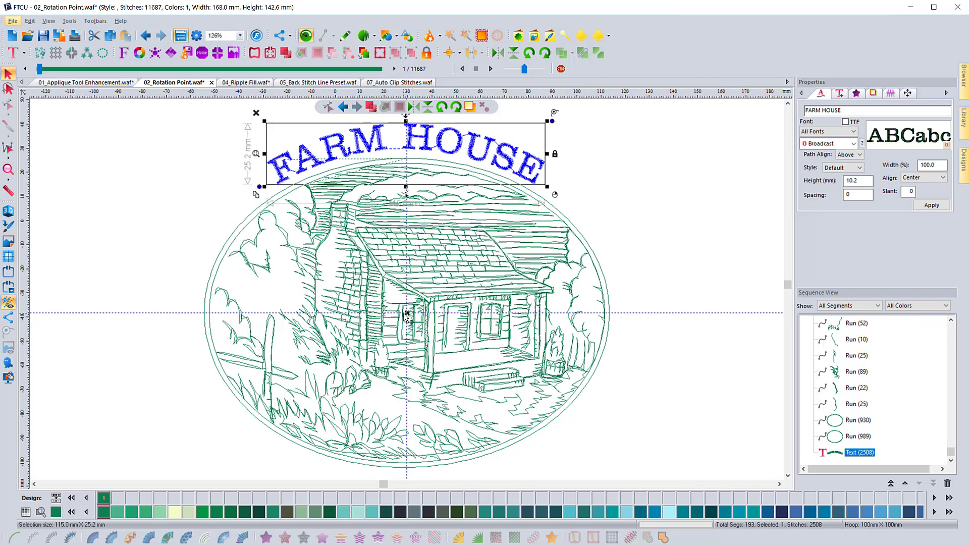
left_click_drag(552, 121, 504, 183)
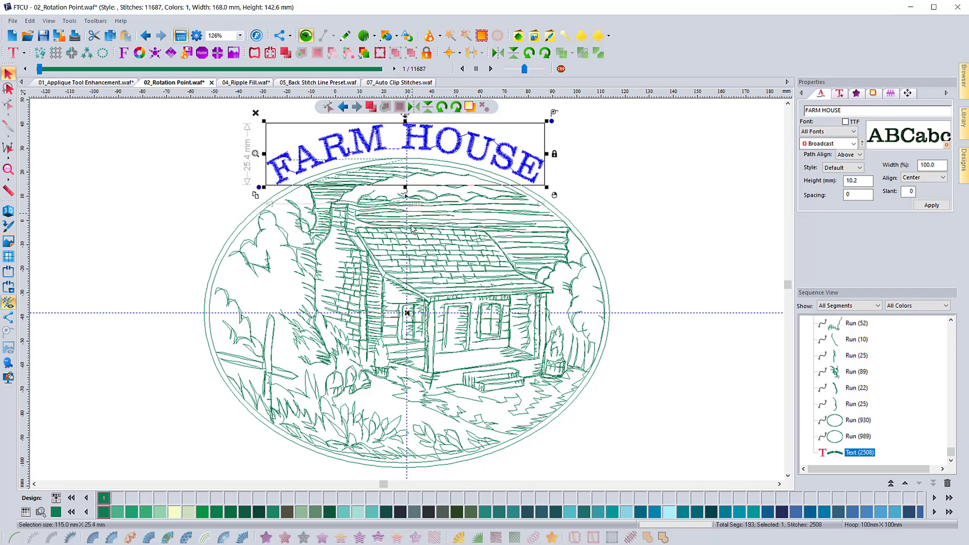
left_click(188, 231)
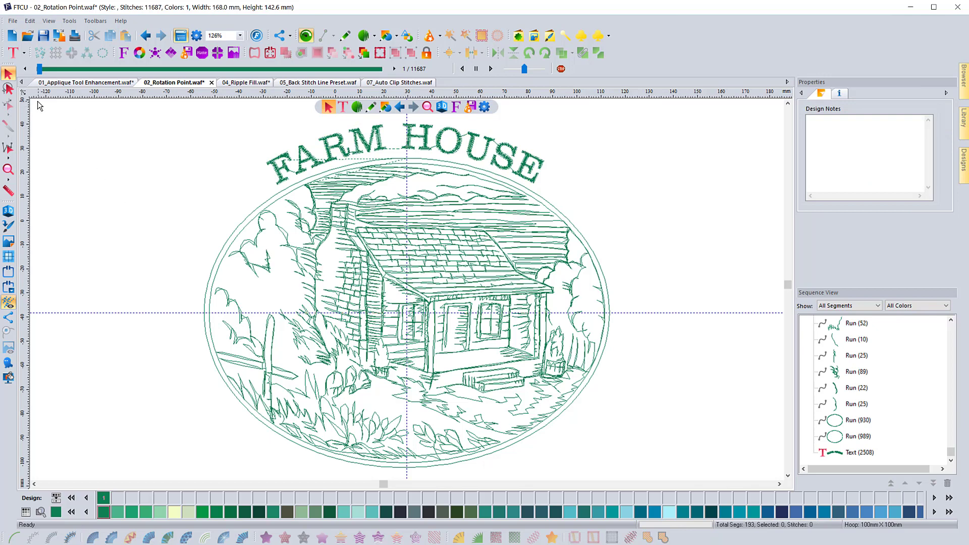
Unlock the oval artwork's aspect ratio and set its height to 168 mm, matching its width
scroll(76, 196, "down", 2)
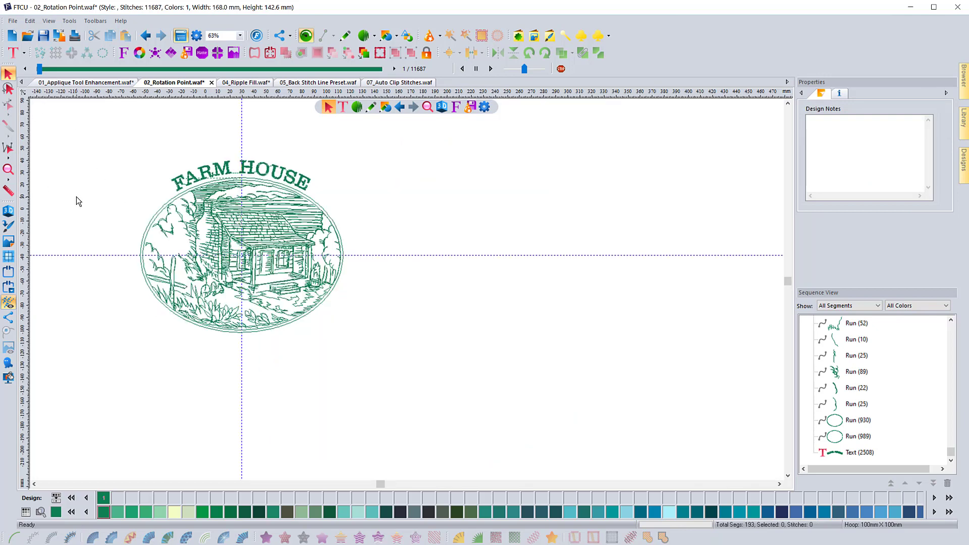
left_click_drag(377, 357, 92, 178)
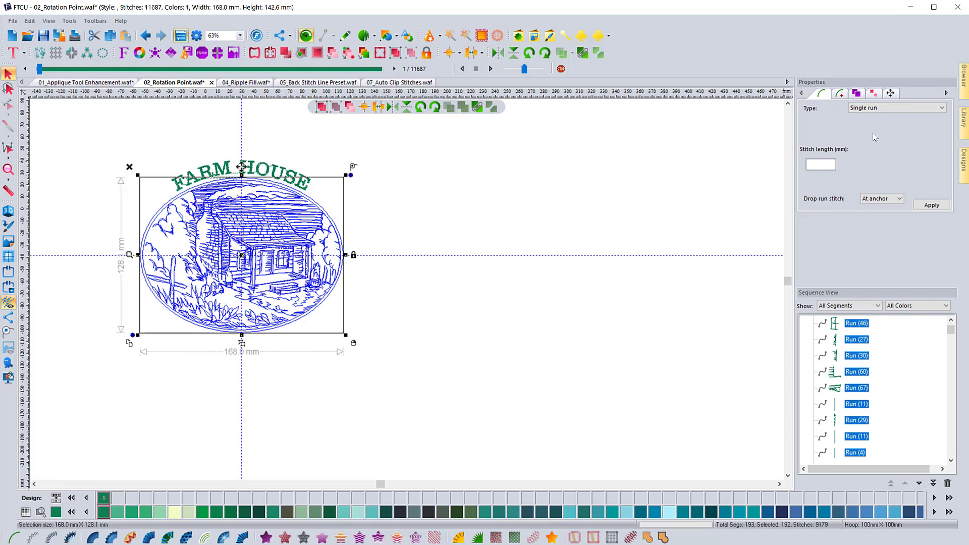
left_click(891, 94)
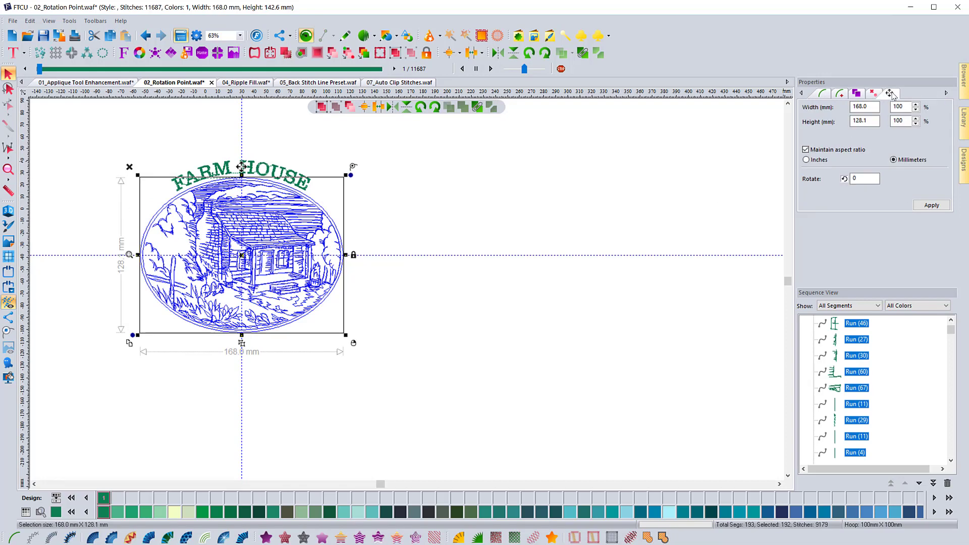
left_click(806, 150)
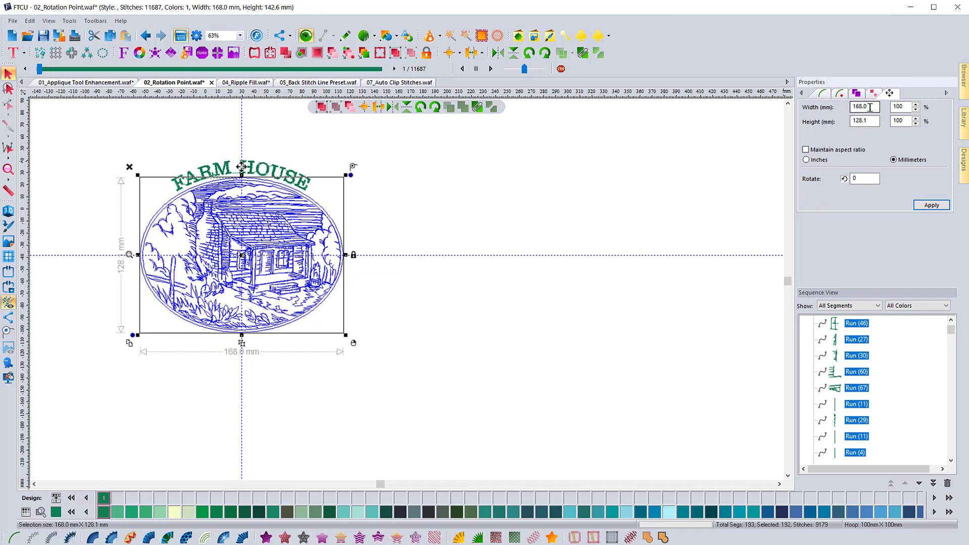
double_click(861, 121)
type("168")
left_click(927, 204)
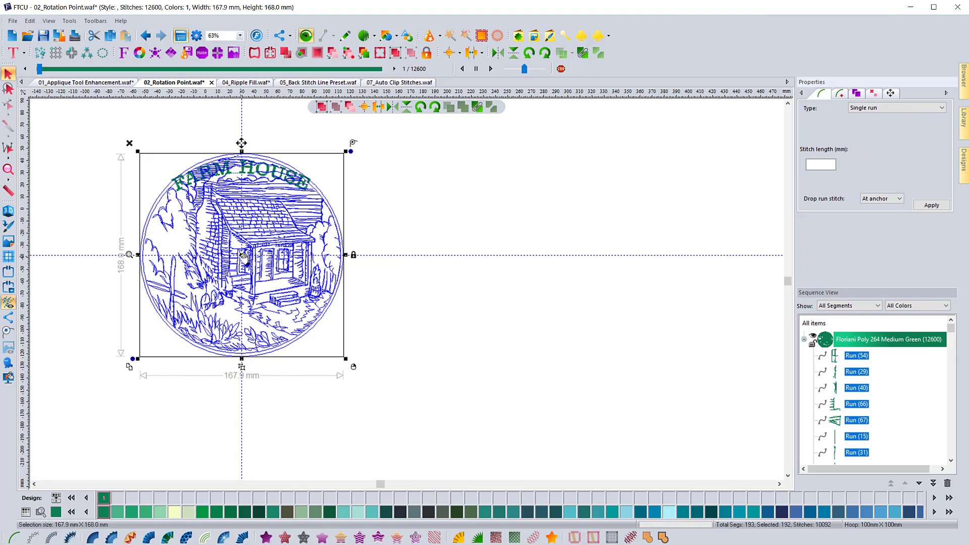
Move the circular cabin design lower and align the horizontal guide with its centre
left_click_drag(244, 257, 246, 282)
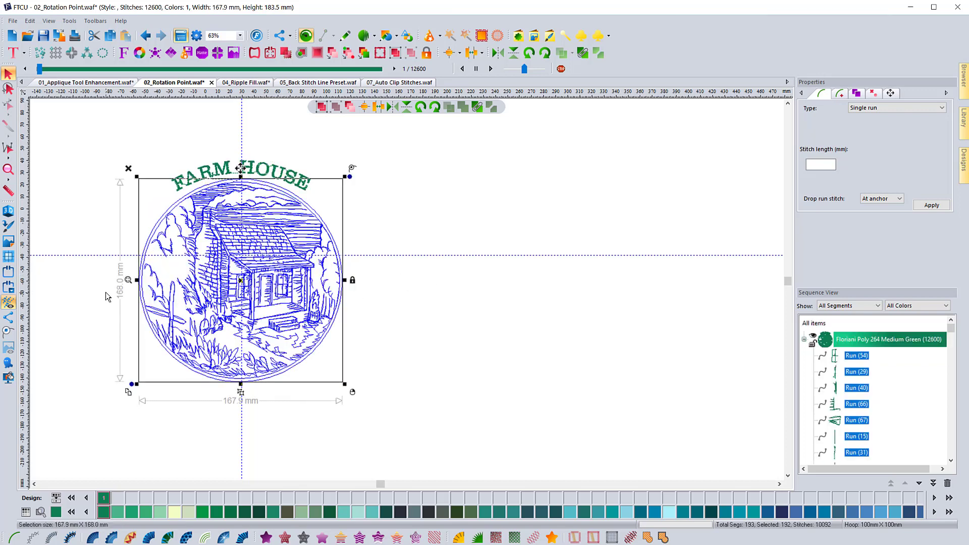
left_click(128, 280)
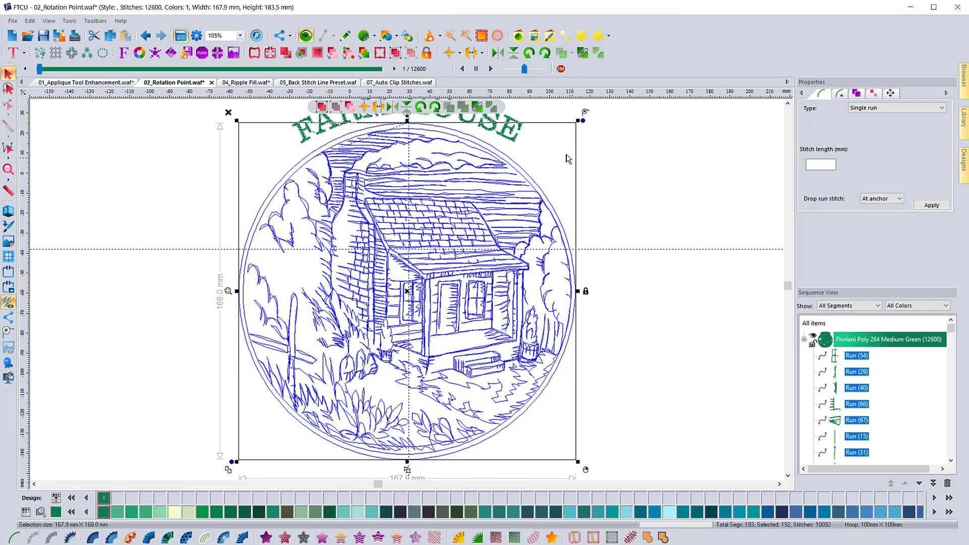
left_click(137, 288)
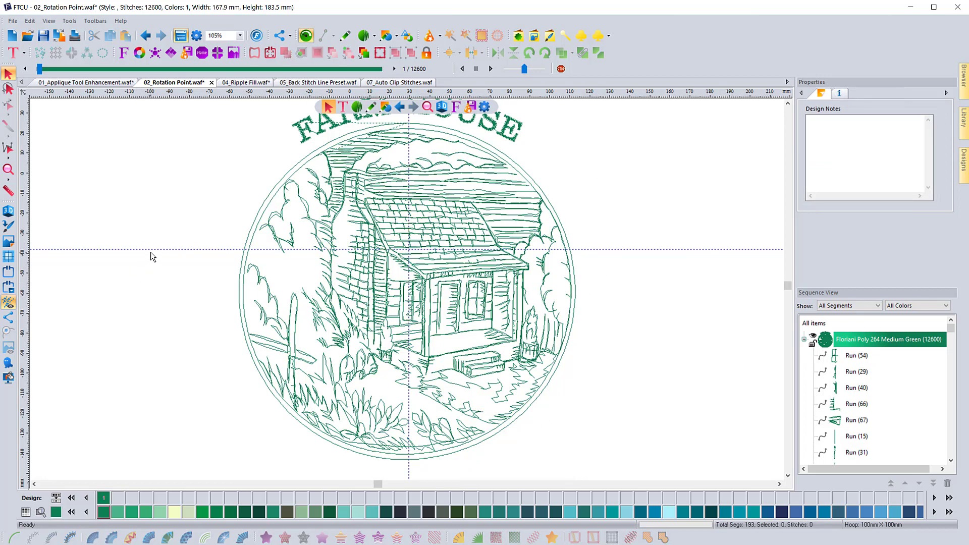
left_click_drag(610, 480, 201, 115)
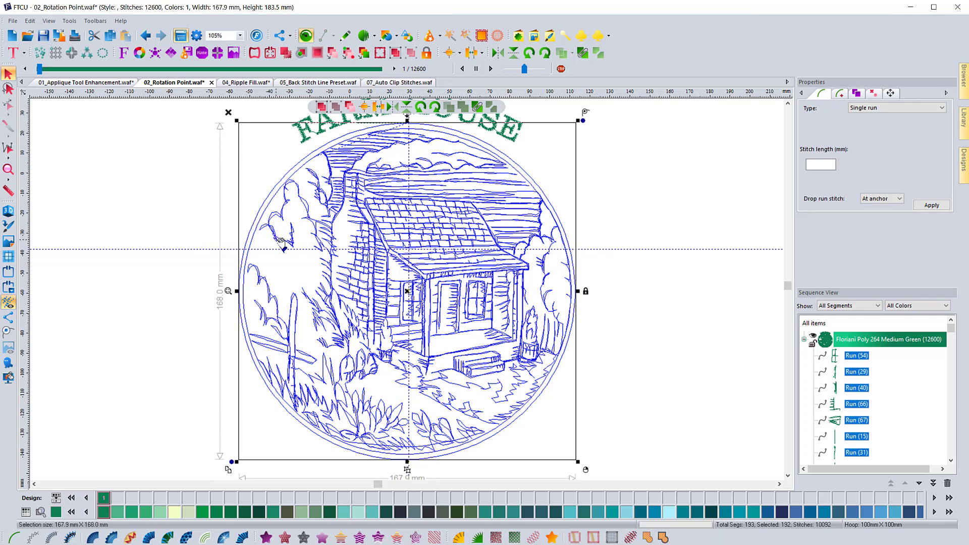
left_click_drag(183, 255, 182, 293)
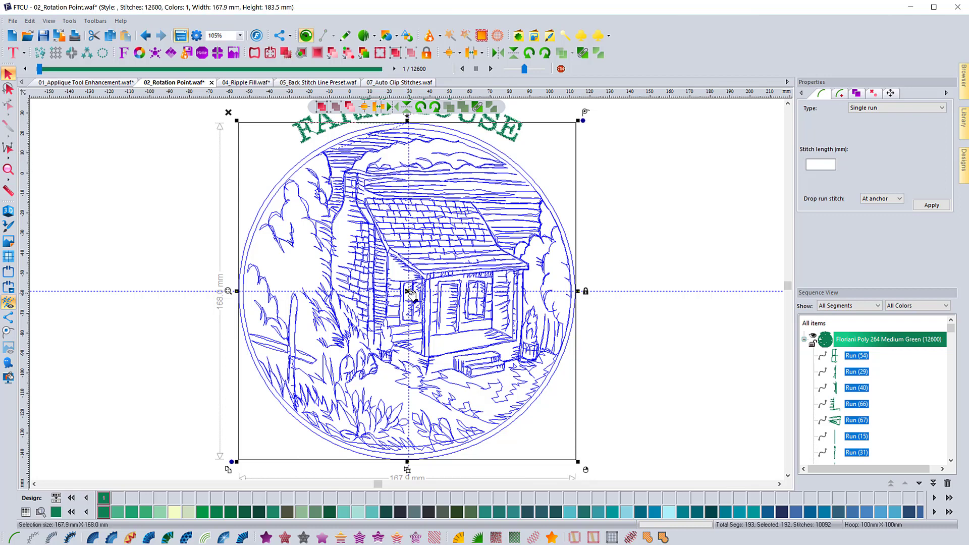
Nudge the design sideways, undo an accidental height stretch, and select the FARM HOUSE lettering
left_click_drag(410, 292, 414, 294)
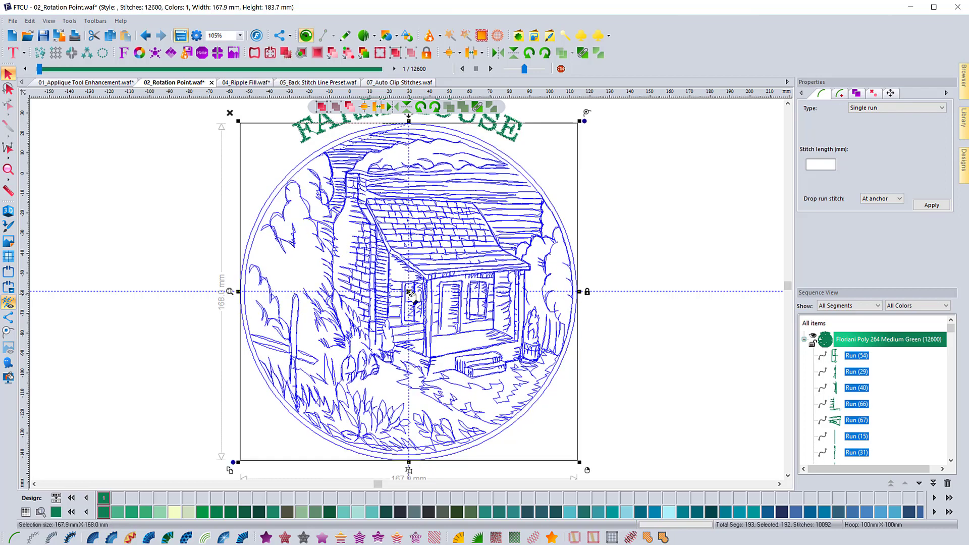
left_click(789, 103)
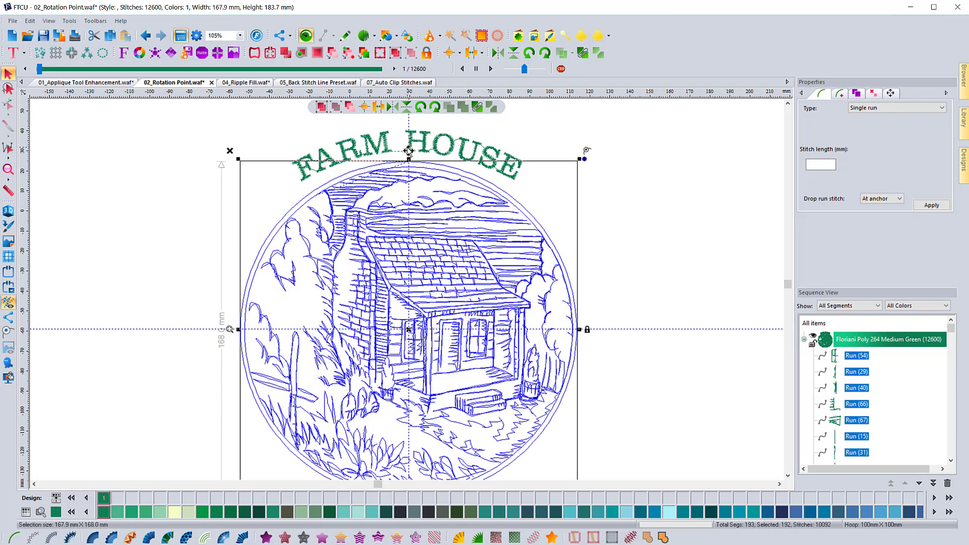
left_click_drag(409, 150, 408, 148)
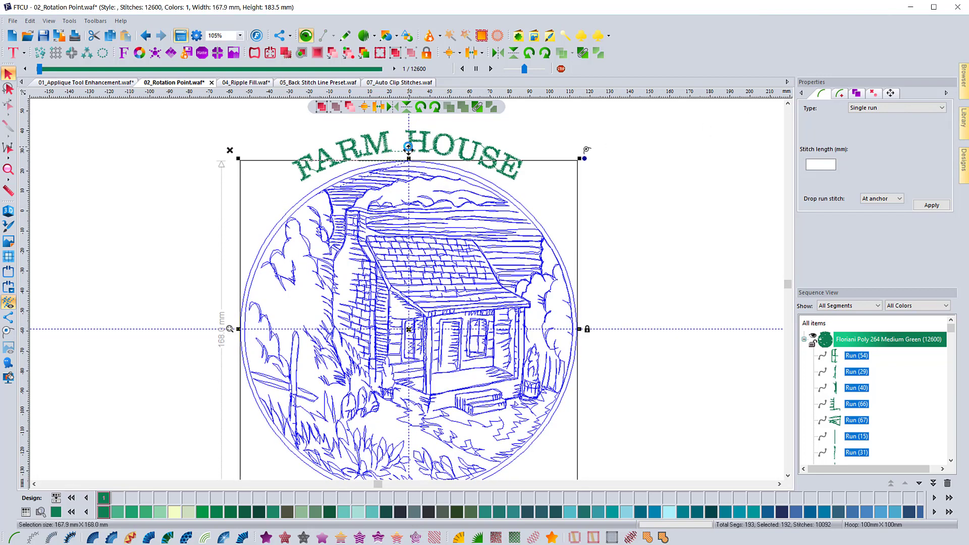
key("ctrl+z")
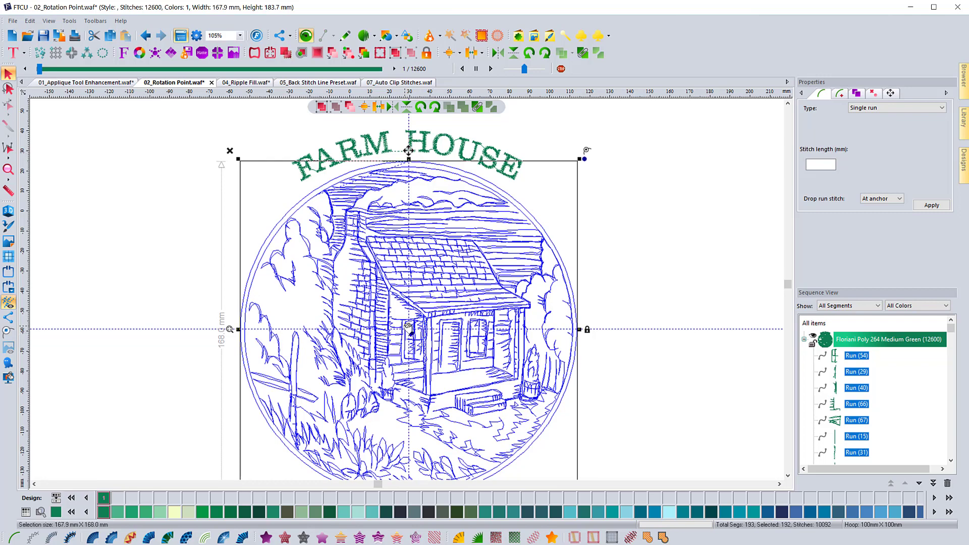
left_click(440, 135)
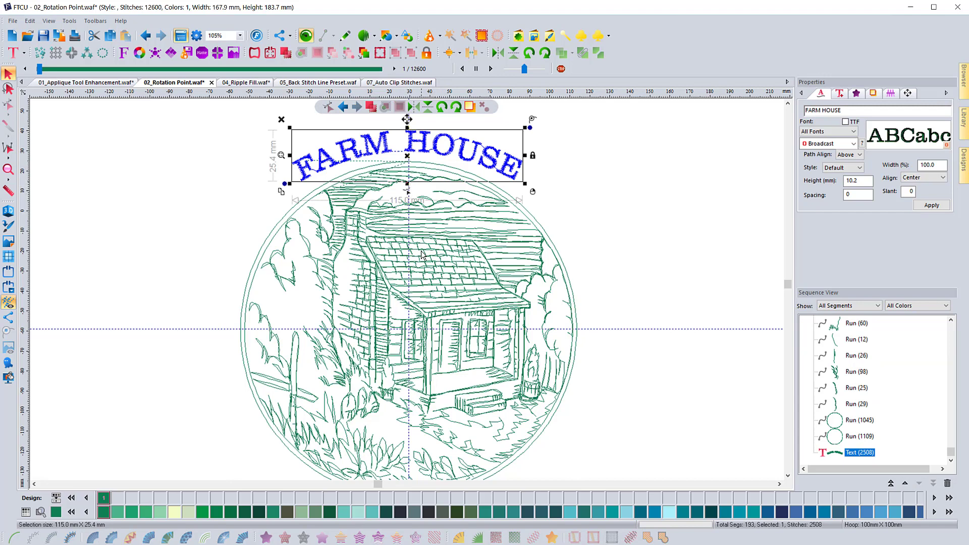
Pin the lettering's rotation point at the circle's centre and swing the 115.0 × 25.4 mm text over the top
left_click(8, 170)
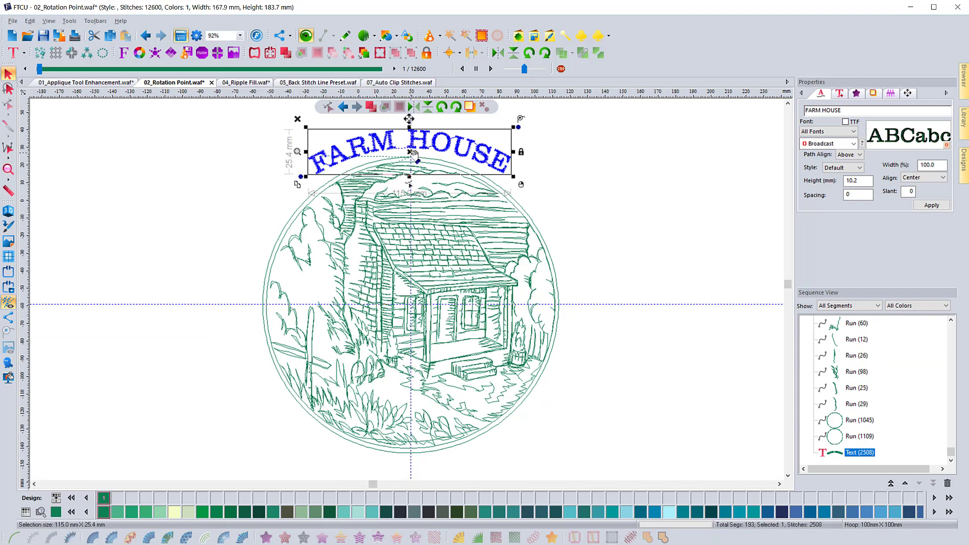
mouse_move(410, 152)
left_mouse_down()
mouse_move(427, 293)
mouse_move(412, 305)
left_mouse_up()
left_click_drag(518, 126, 313, 189)
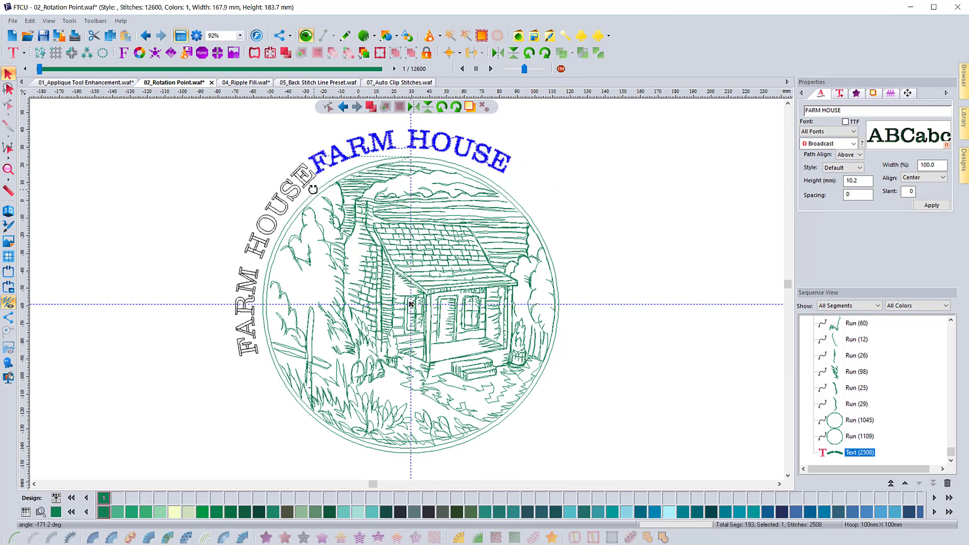
left_click_drag(313, 189, 469, 160)
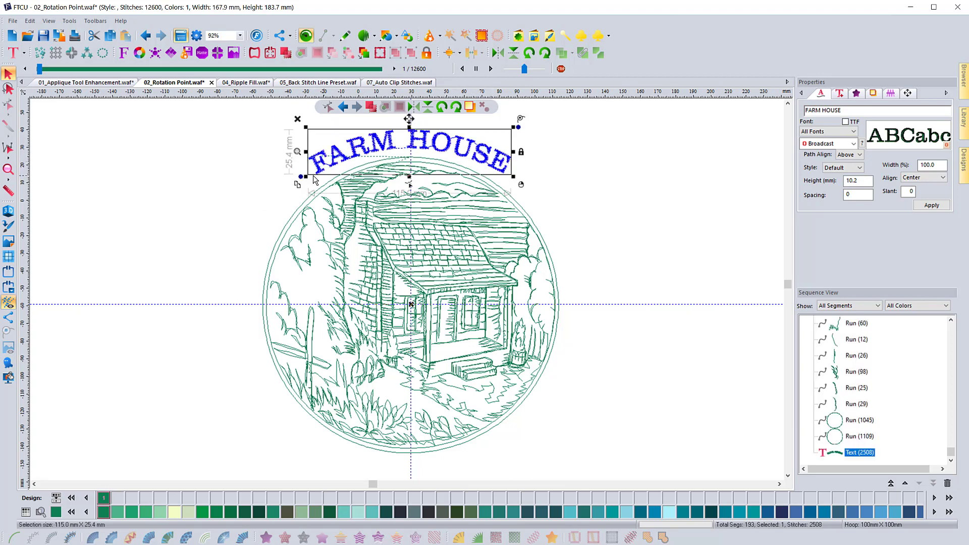
left_click(235, 179)
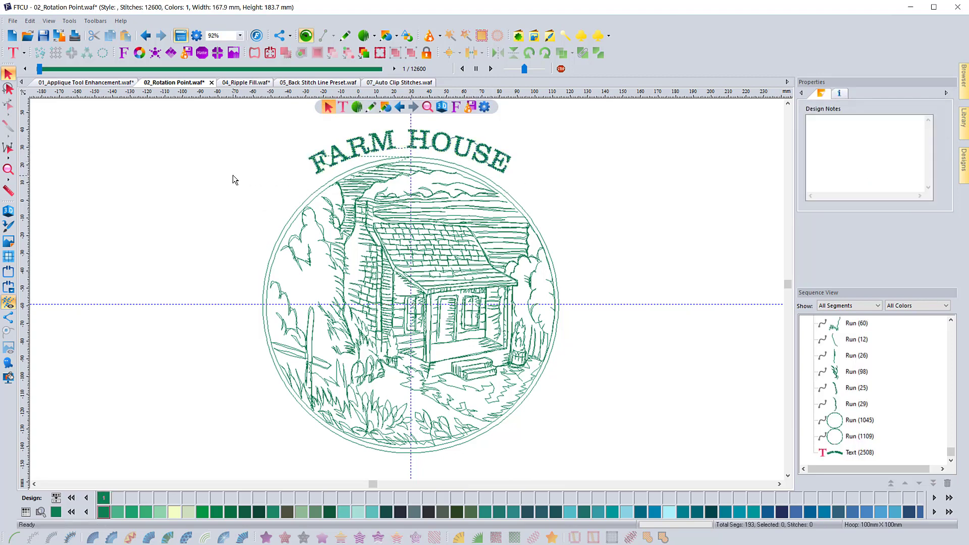